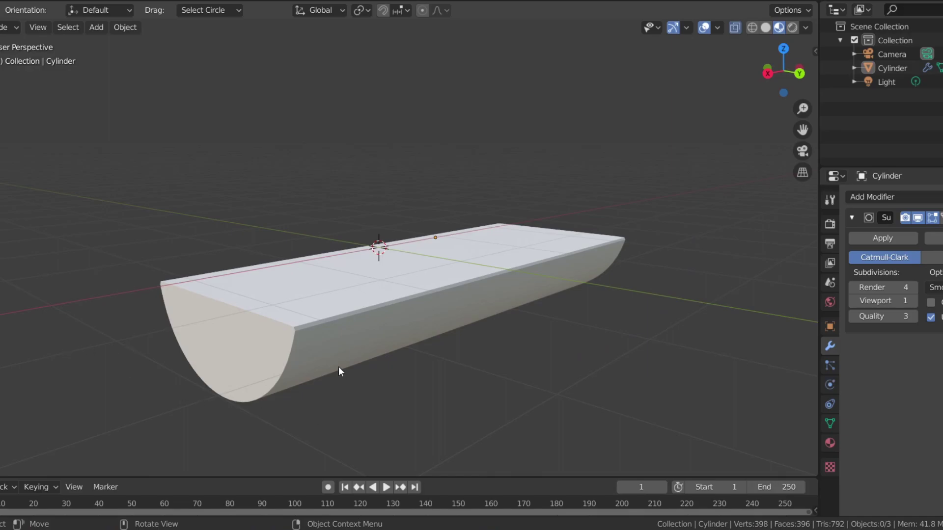
Orbit and zoom the Blender view around the half-cylinder to face its curved end
{"action": "mouse_move", "coordinate": [338, 369]}
{"action": "middle_mouse_down"}
{"action": "mouse_move", "coordinate": [396, 352]}
{"action": "mouse_move", "coordinate": [476, 353]}
{"action": "mouse_move", "coordinate": [493, 370]}
{"action": "mouse_move", "coordinate": [470, 379]}
{"action": "mouse_move", "coordinate": [338, 363]}
{"action": "mouse_move", "coordinate": [347, 365]}
{"action": "mouse_move", "coordinate": [361, 229]}
{"action": "mouse_move", "coordinate": [355, 311]}
{"action": "mouse_move", "coordinate": [468, 392]}
{"action": "mouse_move", "coordinate": [461, 402]}
{"action": "mouse_move", "coordinate": [457, 383]}
{"action": "mouse_move", "coordinate": [381, 332]}
{"action": "mouse_move", "coordinate": [339, 346]}
{"action": "mouse_move", "coordinate": [326, 373]}
{"action": "mouse_move", "coordinate": [337, 369]}
{"action": "middle_mouse_up"}
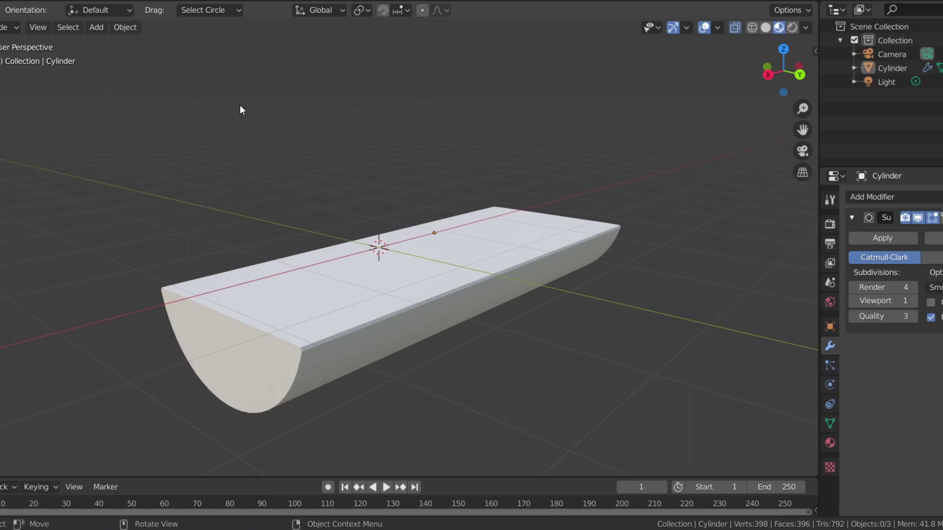
{"action": "middle_click_drag", "start_coordinate": [500, 399], "coordinate": [518, 386]}
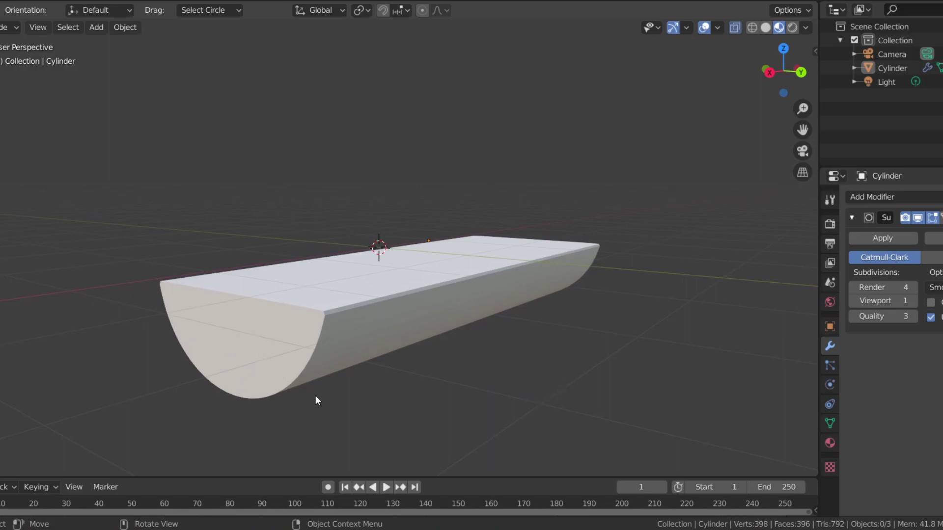
{"action": "mouse_move", "coordinate": [469, 375]}
{"action": "middle_mouse_down"}
{"action": "mouse_move", "coordinate": [562, 379]}
{"action": "mouse_move", "coordinate": [467, 380]}
{"action": "middle_mouse_up"}
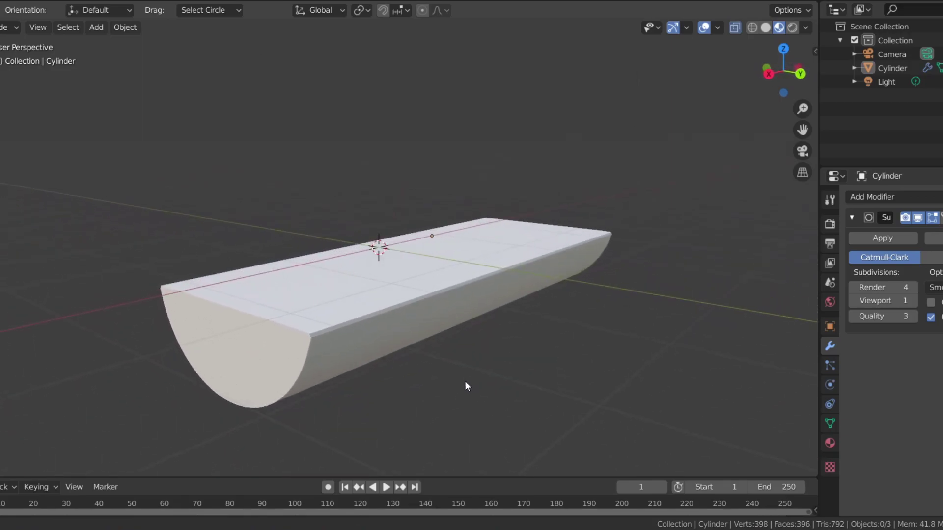
{"action": "scroll", "coordinate": [436, 371], "scroll_direction": "down", "scroll_amount": 3}
{"action": "scroll", "coordinate": [436, 371], "scroll_direction": "down", "scroll_amount": 1}
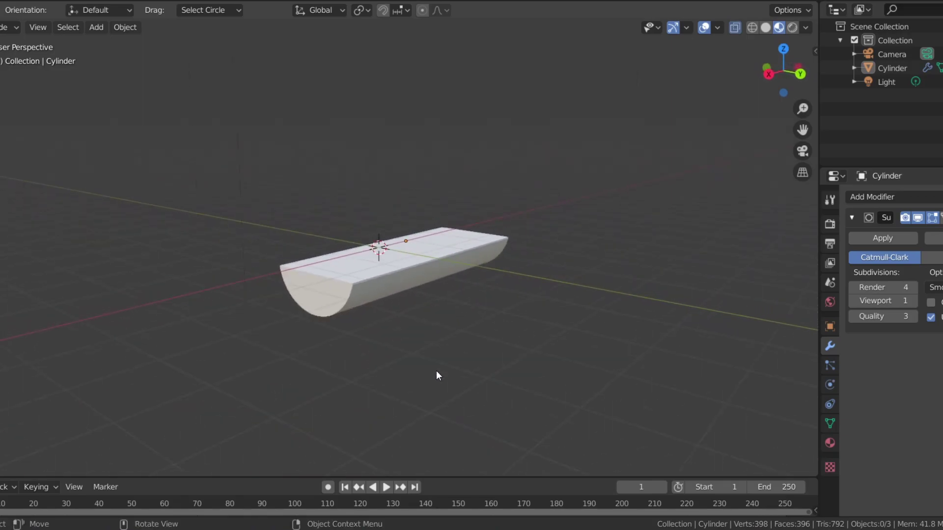
{"action": "scroll", "coordinate": [437, 369], "scroll_direction": "up", "scroll_amount": 4}
{"action": "middle_click_drag", "start_coordinate": [435, 372], "coordinate": [391, 379]}
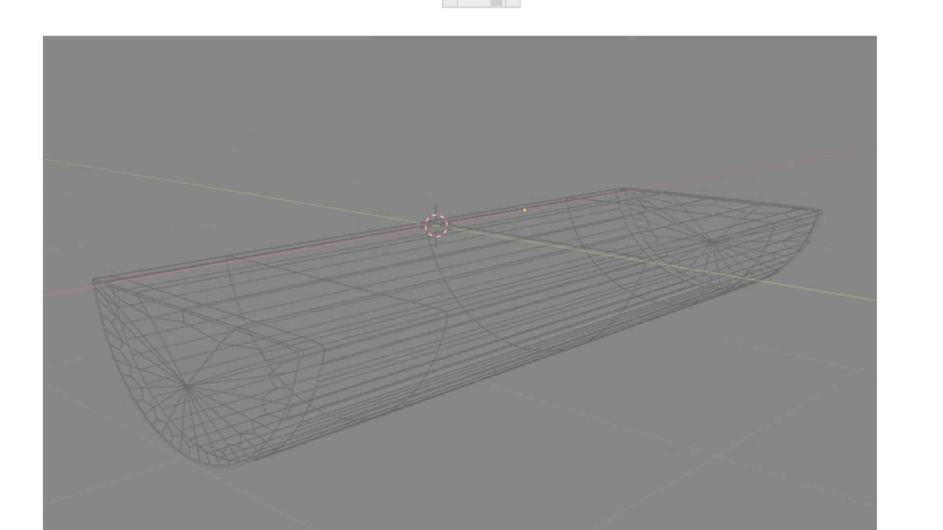
Draw a bold red vertical line near the hull's left end, with a line running right from its top
{"action": "key", "text": "ctrl+alt+b"}
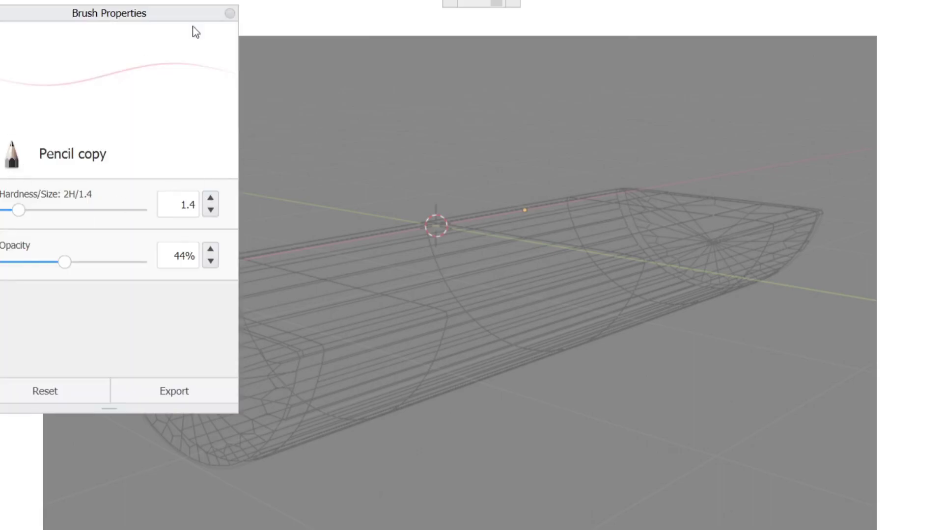
{"action": "left_click", "coordinate": [230, 14]}
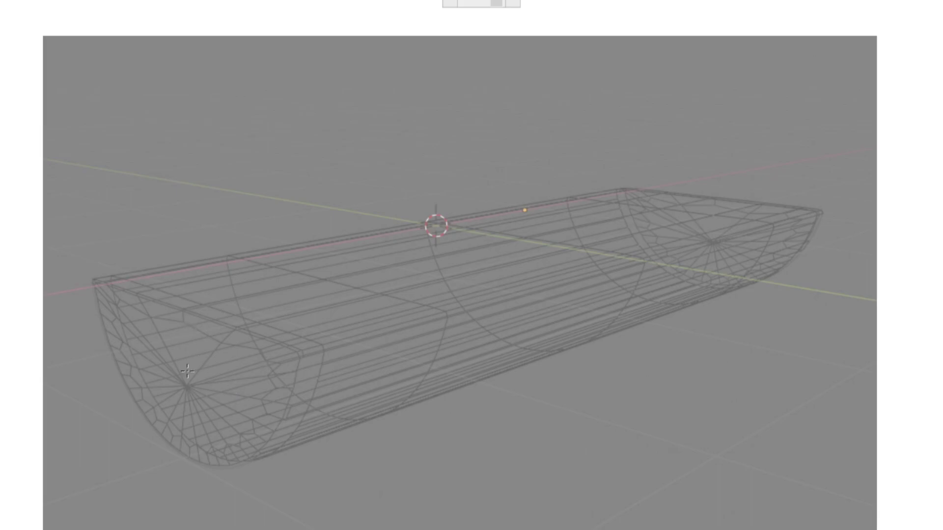
{"action": "left_click", "coordinate": [183, 315]}
{"action": "left_click", "coordinate": [186, 458], "text": "shift"}
{"action": "left_click", "coordinate": [184, 316], "text": "shift"}
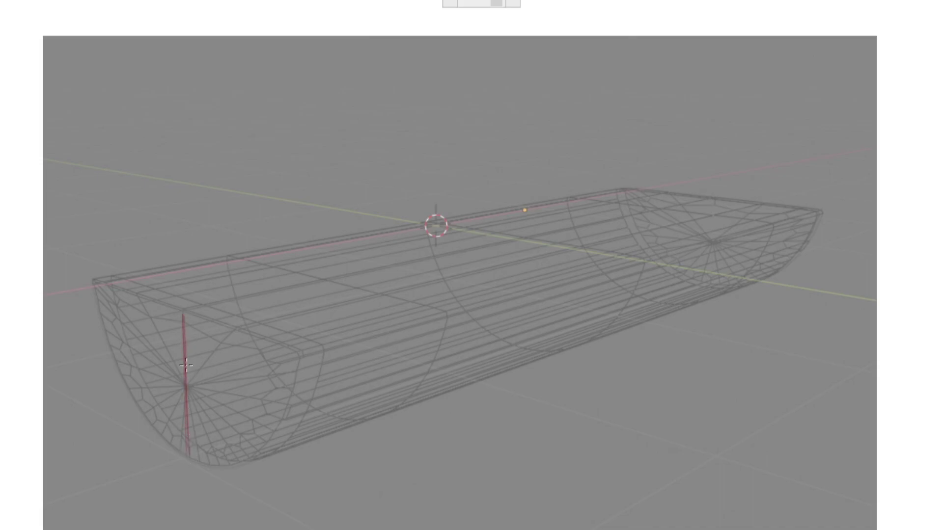
{"action": "left_click", "coordinate": [185, 307], "text": "shift"}
Add two more vertical division lines and number the sections 1, 2, 3 and 4
{"action": "left_click", "coordinate": [237, 349], "text": "shift"}
{"action": "left_click", "coordinate": [137, 327], "text": "shift"}
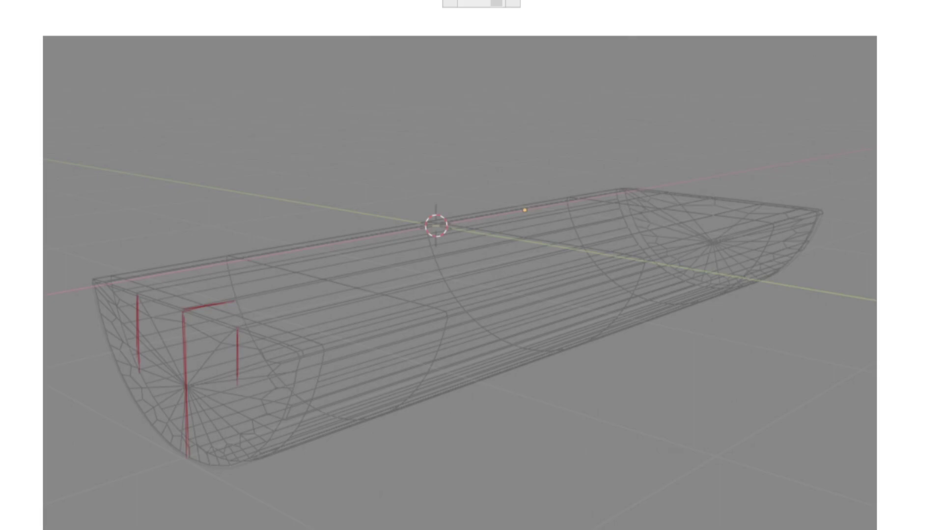
{"action": "mouse_move", "coordinate": [113, 313]}
{"action": "left_mouse_down"}
{"action": "mouse_move", "coordinate": [115, 322]}
{"action": "mouse_move", "coordinate": [212, 345]}
{"action": "mouse_move", "coordinate": [216, 355]}
{"action": "left_mouse_up"}
{"action": "left_click_drag", "start_coordinate": [264, 355], "coordinate": [272, 369]}
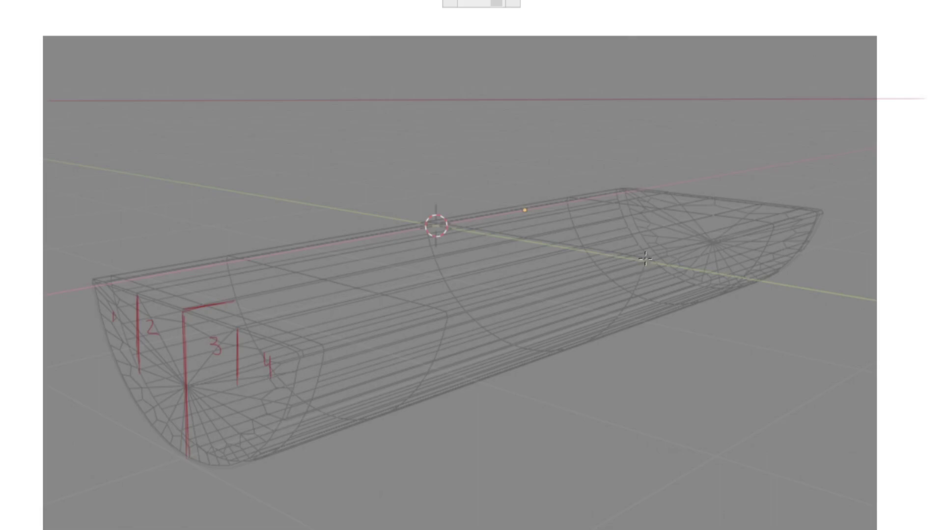
Draw a red curved rib down the hull's right section with a short crossbar on top
{"action": "mouse_move", "coordinate": [645, 260]}
{"action": "left_mouse_down"}
{"action": "mouse_move", "coordinate": [636, 289]}
{"action": "mouse_move", "coordinate": [592, 339]}
{"action": "left_mouse_up"}
{"action": "left_click_drag", "start_coordinate": [634, 262], "coordinate": [652, 257]}
Draw a red vertical line right of the 4, a curve along the lower end, and a short base line
{"action": "mouse_move", "coordinate": [286, 347]}
{"action": "left_mouse_down"}
{"action": "mouse_move", "coordinate": [283, 413]}
{"action": "mouse_move", "coordinate": [248, 460]}
{"action": "left_mouse_up"}
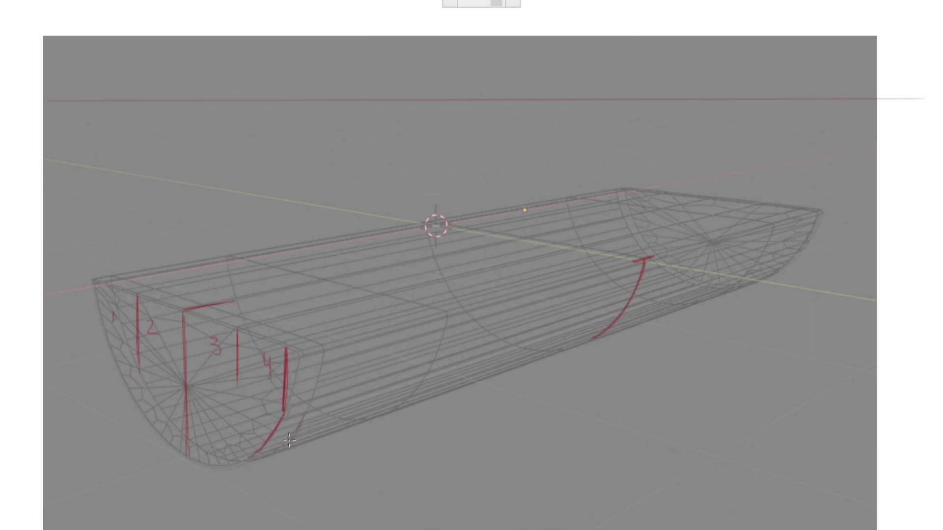
{"action": "left_click_drag", "start_coordinate": [305, 415], "coordinate": [280, 449]}
{"action": "left_click_drag", "start_coordinate": [285, 410], "coordinate": [309, 403]}
Close the section-4 box with a diagonal brace, then trace the hull's left end and lower-left edge
{"action": "left_click_drag", "start_coordinate": [310, 347], "coordinate": [309, 403]}
{"action": "left_click_drag", "start_coordinate": [312, 345], "coordinate": [308, 398]}
{"action": "mouse_move", "coordinate": [288, 344]}
{"action": "left_mouse_down"}
{"action": "mouse_move", "coordinate": [296, 373]}
{"action": "mouse_move", "coordinate": [288, 407]}
{"action": "left_mouse_up"}
{"action": "left_click_drag", "start_coordinate": [311, 351], "coordinate": [328, 349]}
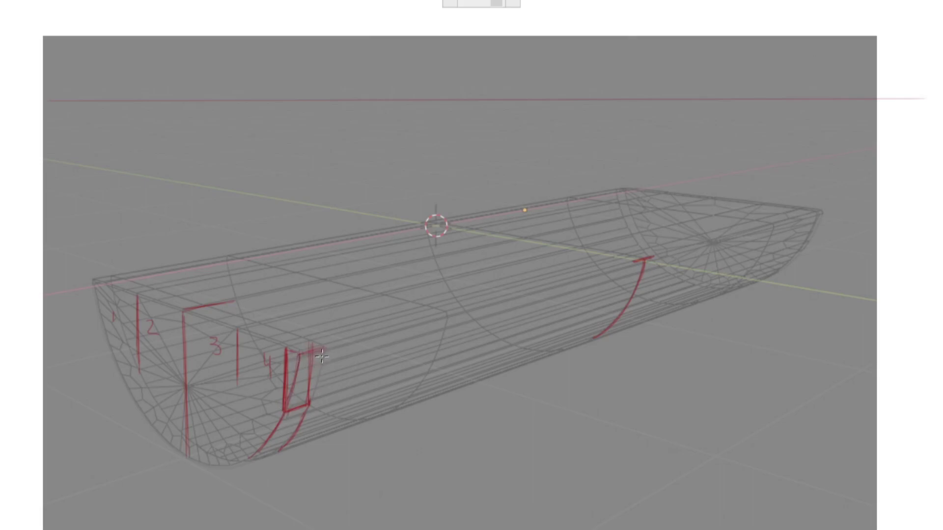
{"action": "left_click_drag", "start_coordinate": [322, 350], "coordinate": [308, 403]}
{"action": "left_click_drag", "start_coordinate": [286, 349], "coordinate": [322, 345]}
{"action": "left_click_drag", "start_coordinate": [291, 388], "coordinate": [300, 354]}
{"action": "mouse_move", "coordinate": [104, 284]}
{"action": "left_mouse_down"}
{"action": "mouse_move", "coordinate": [104, 325]}
{"action": "mouse_move", "coordinate": [105, 282]}
{"action": "mouse_move", "coordinate": [102, 327]}
{"action": "mouse_move", "coordinate": [121, 377]}
{"action": "left_mouse_up"}
{"action": "left_click_drag", "start_coordinate": [106, 327], "coordinate": [139, 415]}
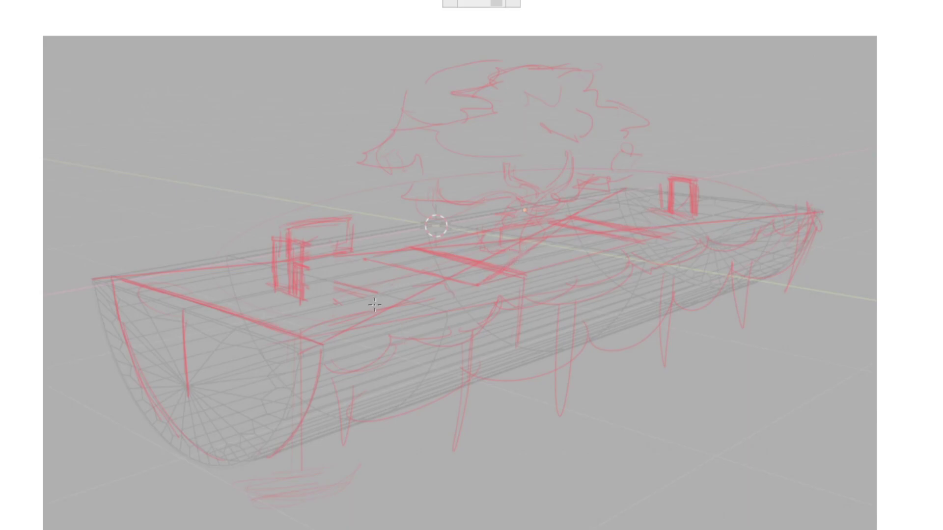
Sketch a small dark door frame with a bottom bar on the bridge deck
{"action": "mouse_move", "coordinate": [355, 273]}
{"action": "left_mouse_down"}
{"action": "mouse_move", "coordinate": [356, 297]}
{"action": "mouse_move", "coordinate": [368, 273]}
{"action": "mouse_move", "coordinate": [369, 307]}
{"action": "mouse_move", "coordinate": [353, 270]}
{"action": "mouse_move", "coordinate": [354, 298]}
{"action": "mouse_move", "coordinate": [370, 266]}
{"action": "mouse_move", "coordinate": [368, 302]}
{"action": "left_mouse_up"}
{"action": "mouse_move", "coordinate": [370, 298]}
{"action": "left_mouse_down"}
{"action": "mouse_move", "coordinate": [355, 299]}
{"action": "mouse_move", "coordinate": [369, 298]}
{"action": "left_mouse_up"}
{"action": "left_click_drag", "start_coordinate": [370, 292], "coordinate": [372, 300]}
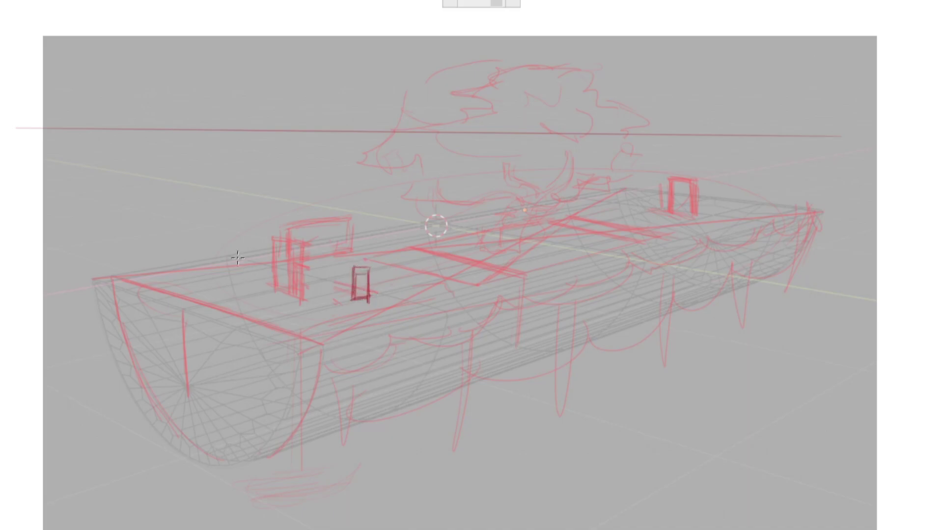
{"action": "mouse_move", "coordinate": [222, 240]}
{"action": "left_mouse_down"}
{"action": "mouse_move", "coordinate": [224, 270]}
{"action": "mouse_move", "coordinate": [223, 234]}
{"action": "mouse_move", "coordinate": [246, 237]}
{"action": "mouse_move", "coordinate": [244, 276]}
{"action": "mouse_move", "coordinate": [227, 287]}
{"action": "mouse_move", "coordinate": [247, 284]}
{"action": "left_mouse_up"}
{"action": "key", "text": "ctrl+z"}
{"action": "key", "text": "ctrl+z"}
{"action": "key", "text": "ctrl+z"}
{"action": "key", "text": "ctrl+z"}
{"action": "left_click_drag", "start_coordinate": [238, 295], "coordinate": [236, 295]}
{"action": "key", "text": "ctrl+z"}
{"action": "key", "text": "ctrl+z"}
{"action": "key", "text": "ctrl+z"}
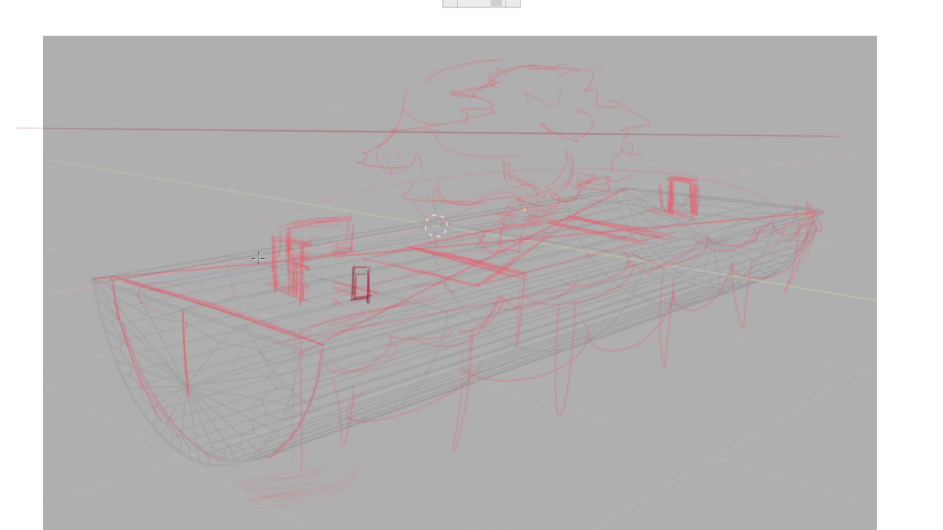